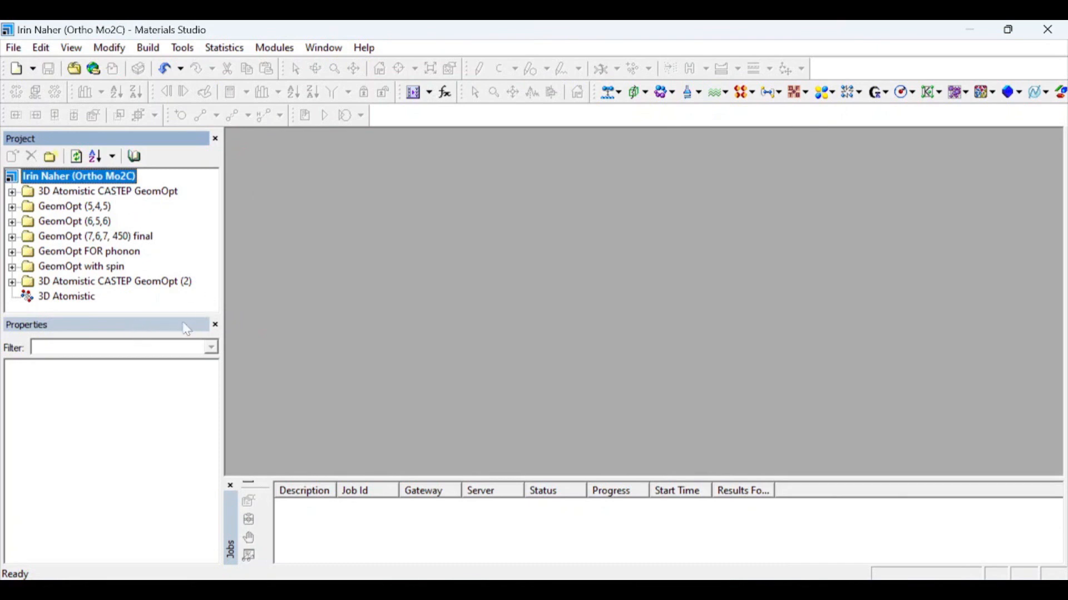
- Close the Properties pane, expand the GeomOpt (7,6,7, 450) final folder and select its 3D Atomistic structure
left_click(216, 325)
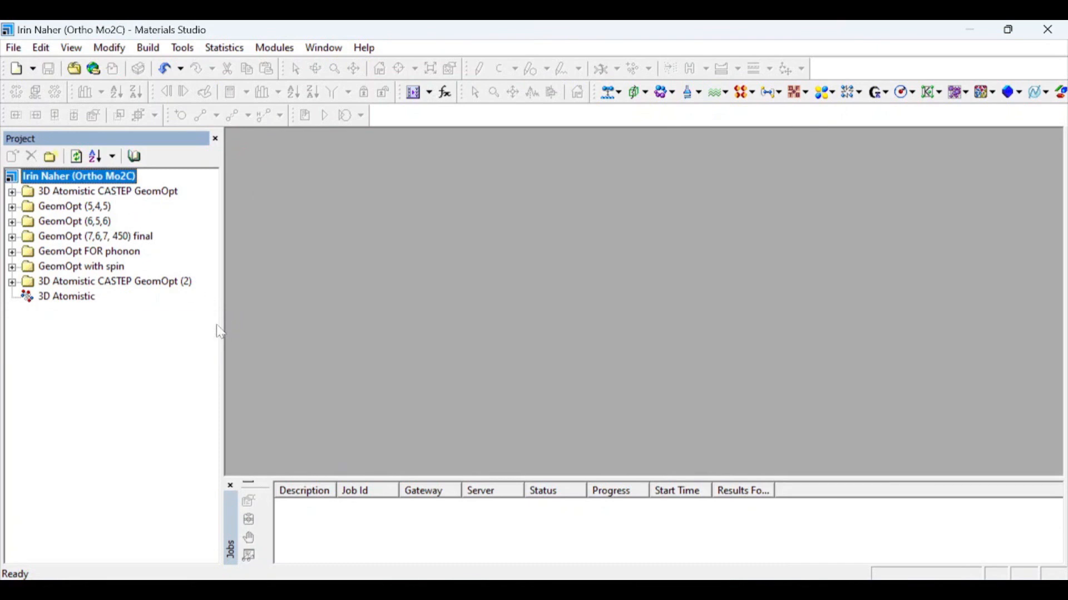
left_click(139, 241)
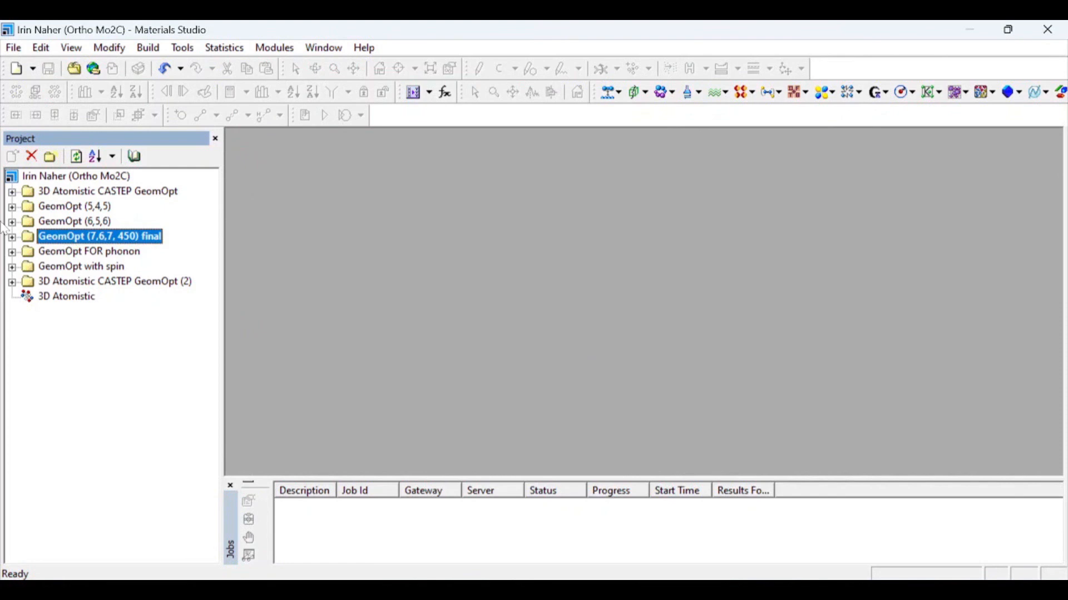
left_click(11, 238)
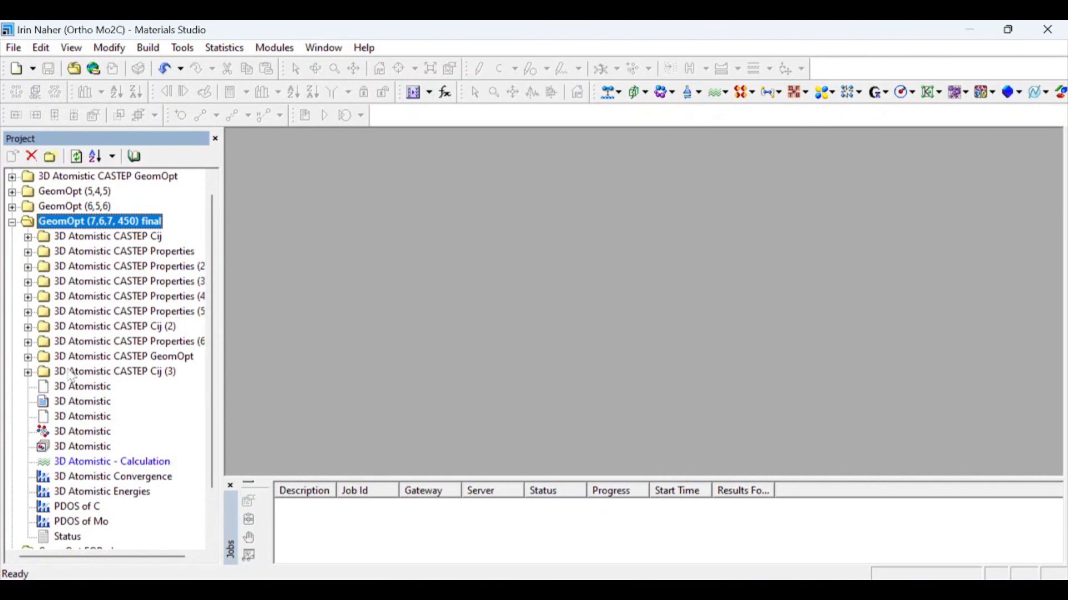
left_click(104, 437)
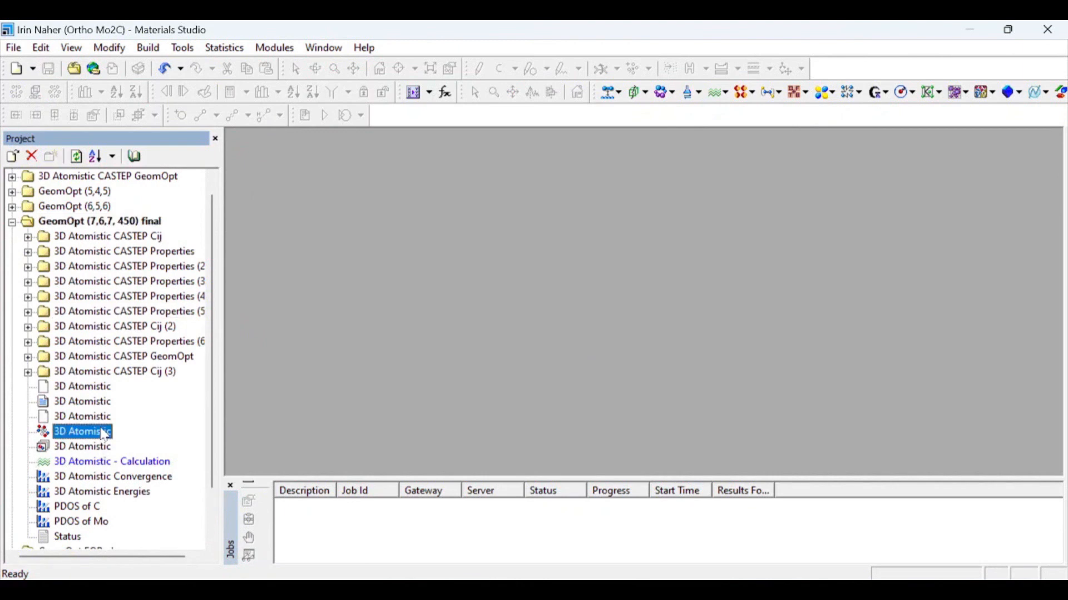
- Open the optimized 3D Atomistic Mo2C structure maximized, along with its saved CASTEP calculation settings
double_click(104, 437)
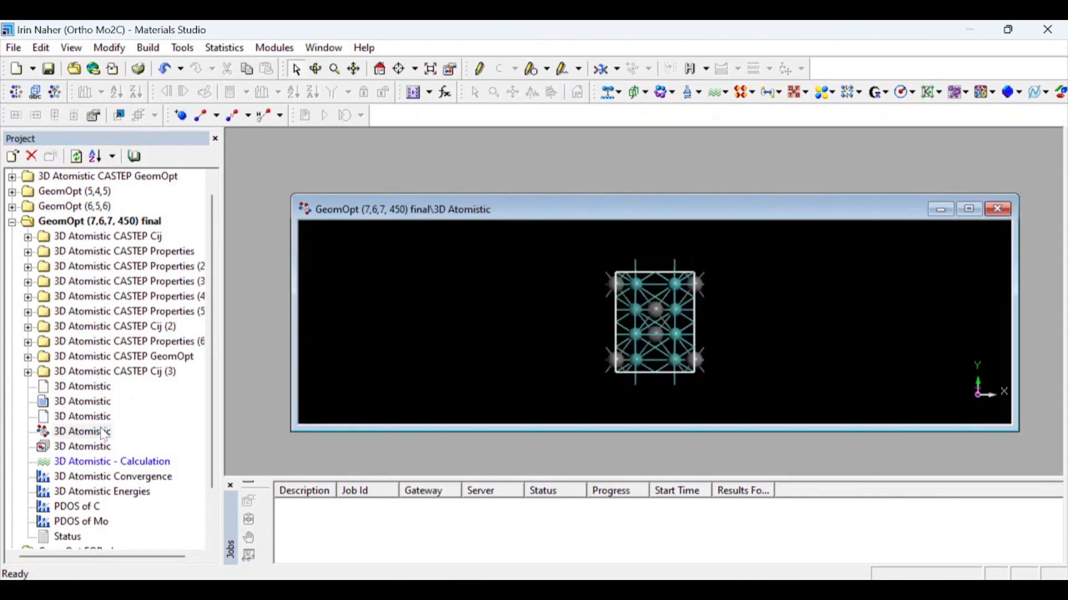
left_click(970, 209)
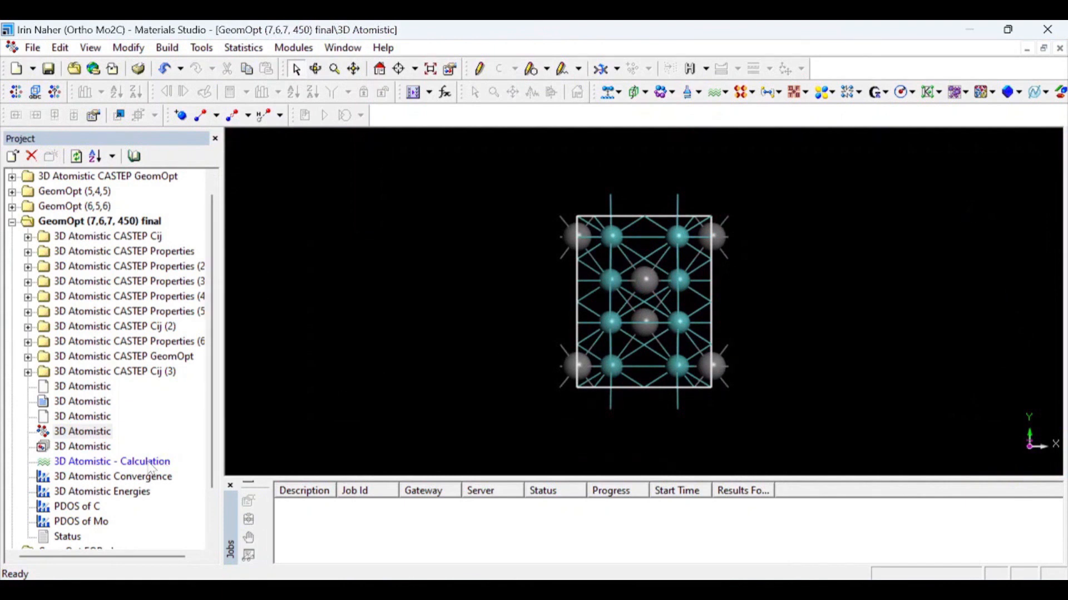
left_click(133, 463)
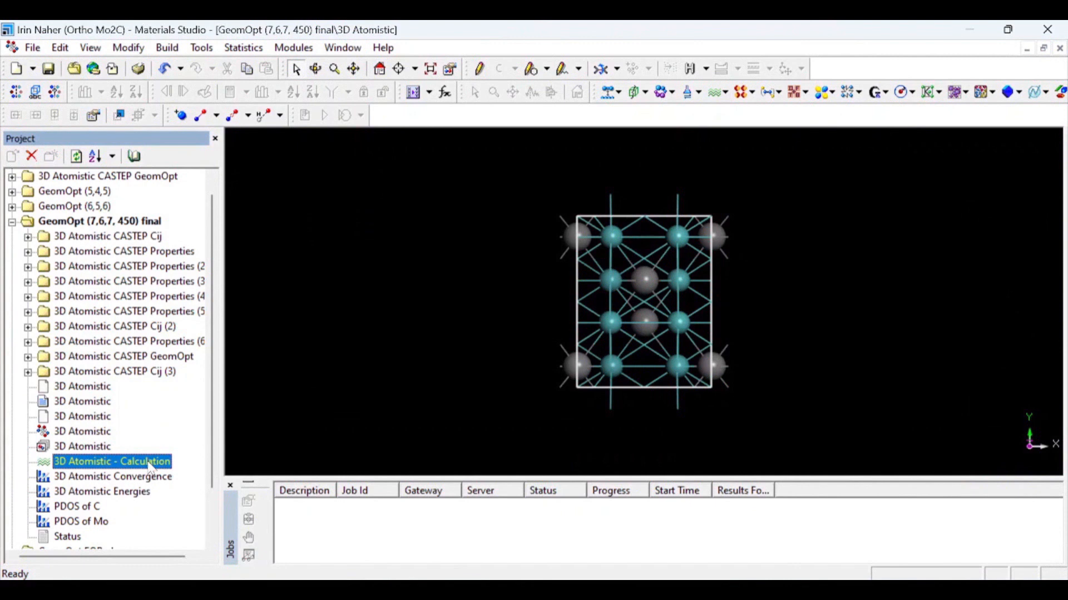
double_click(148, 462)
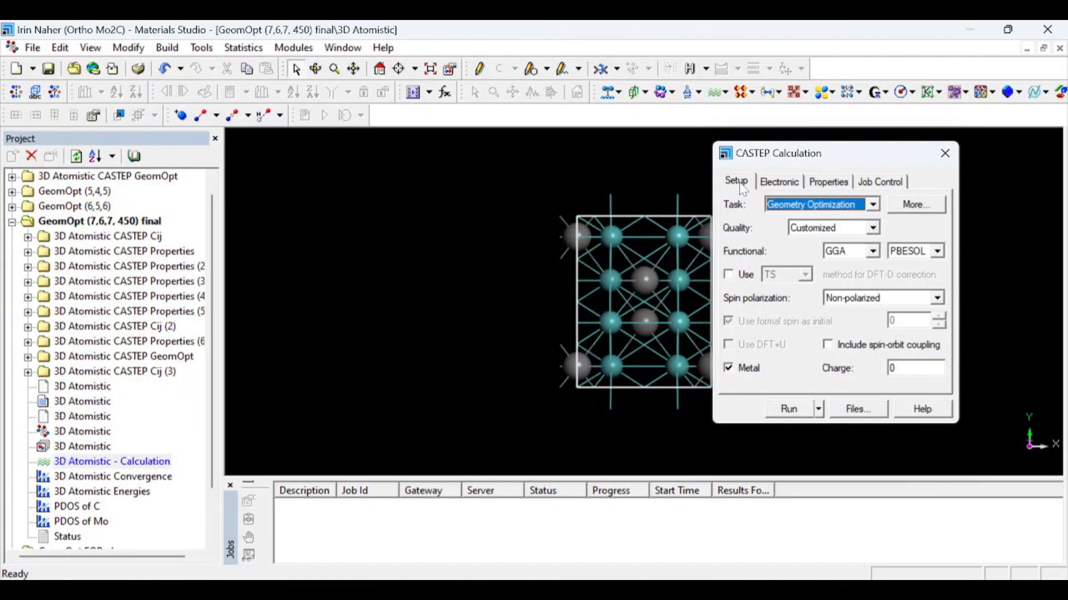
- Change the CASTEP task from Geometry Optimization to Elastic Constants and run the job
left_click(740, 186)
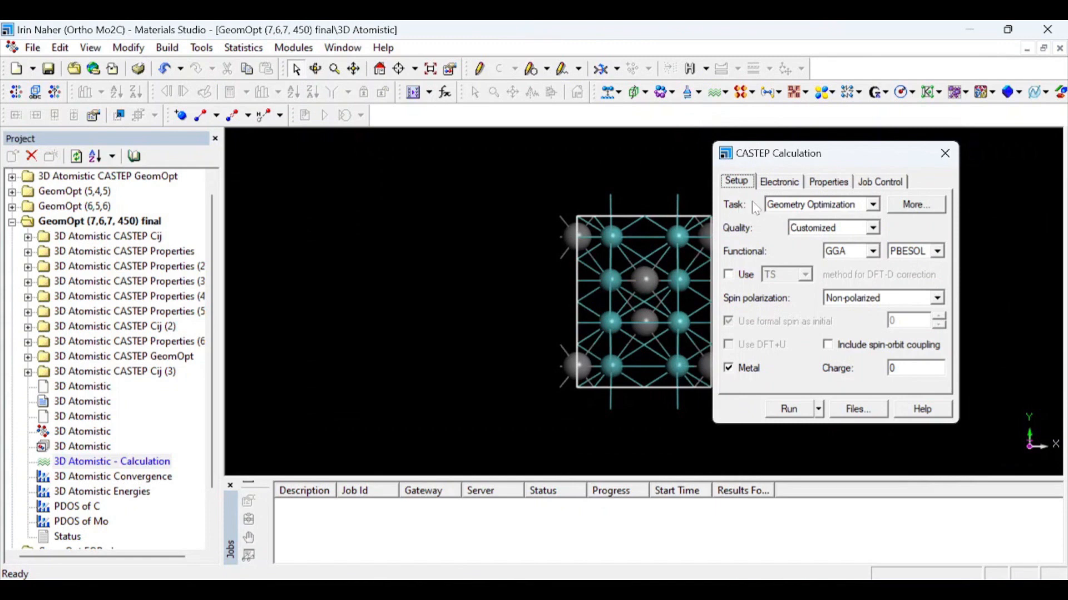
left_click(878, 206)
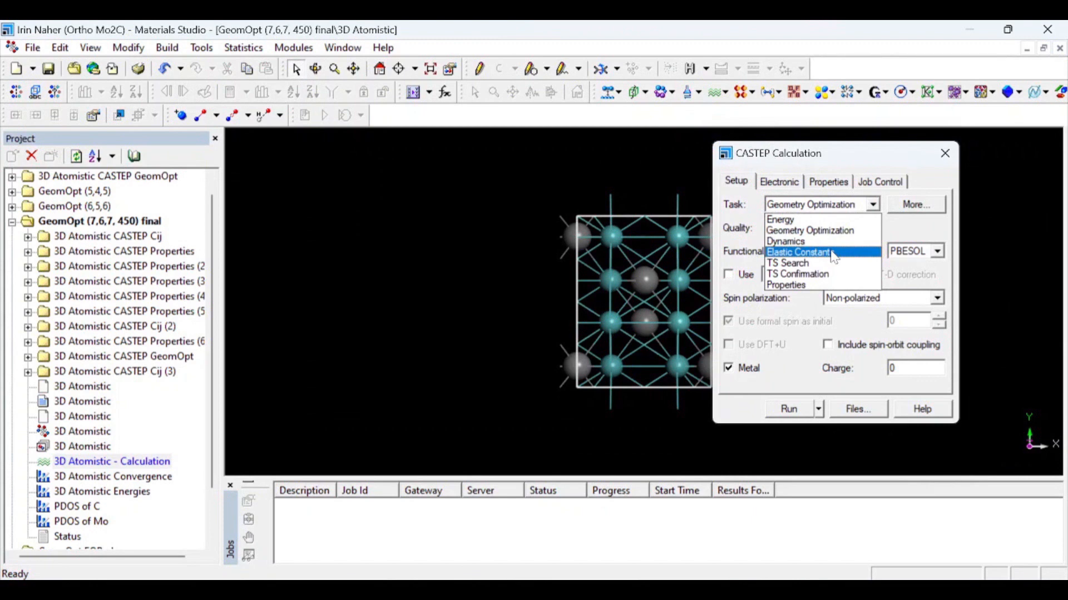
left_click(835, 257)
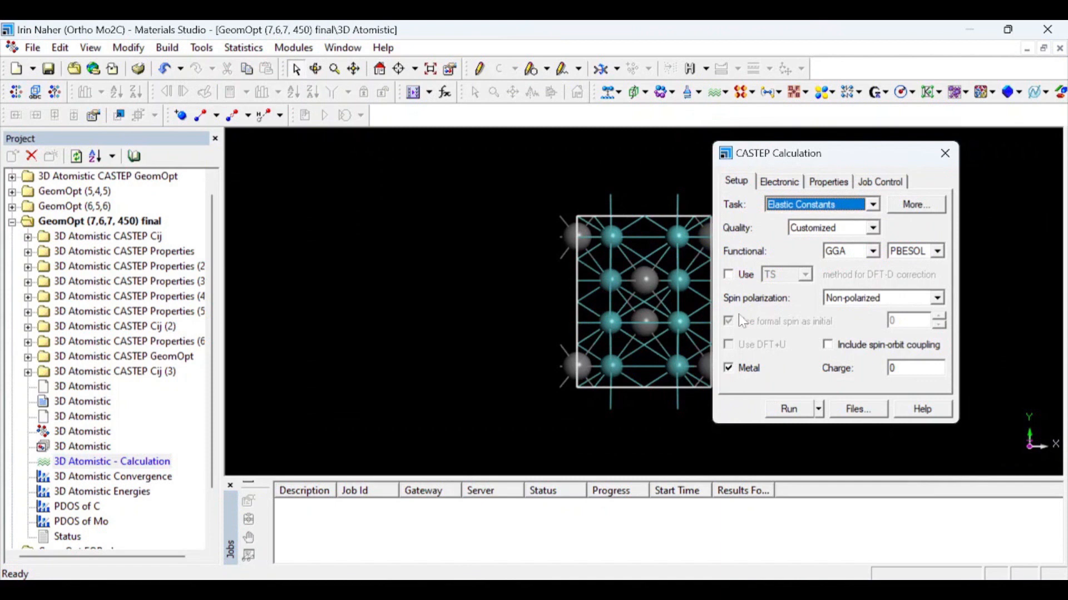
left_click(786, 411)
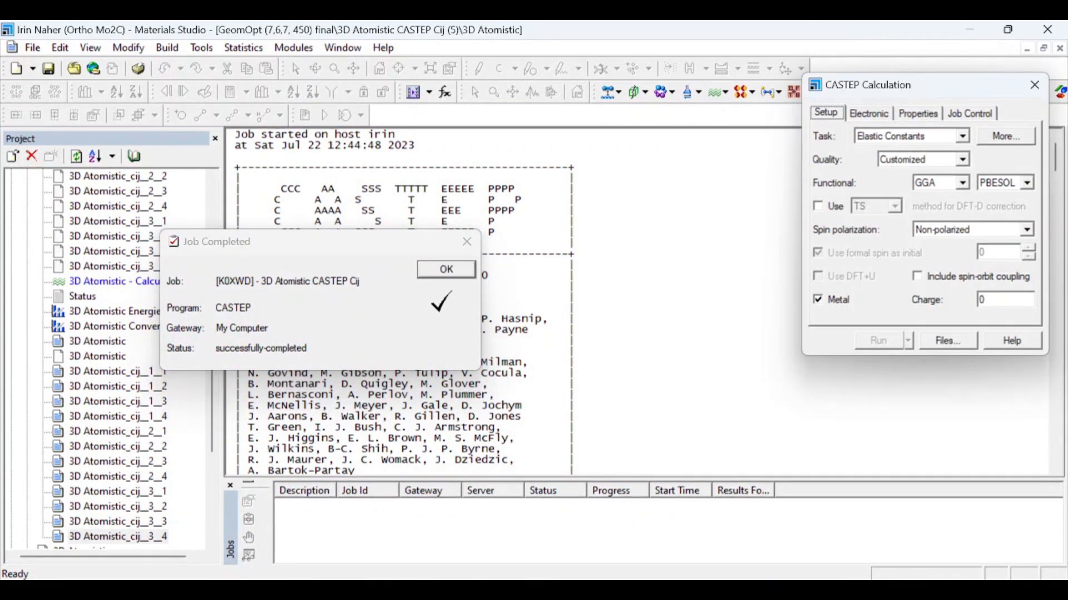
- Acknowledge the Job Completed notice and close the CASTEP Calculation dialog
left_click(436, 277)
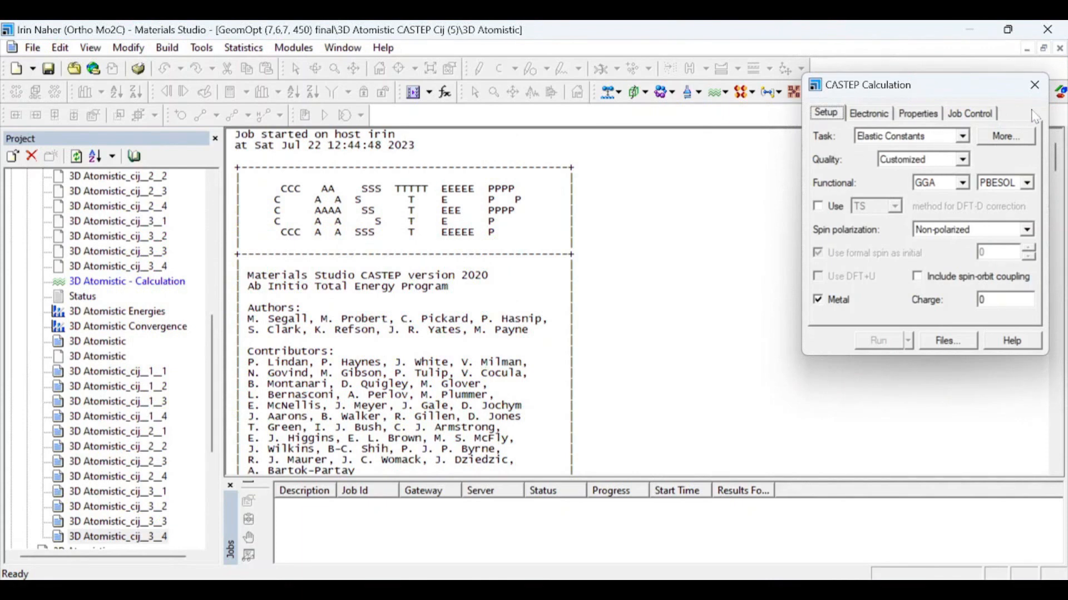
left_click(1036, 89)
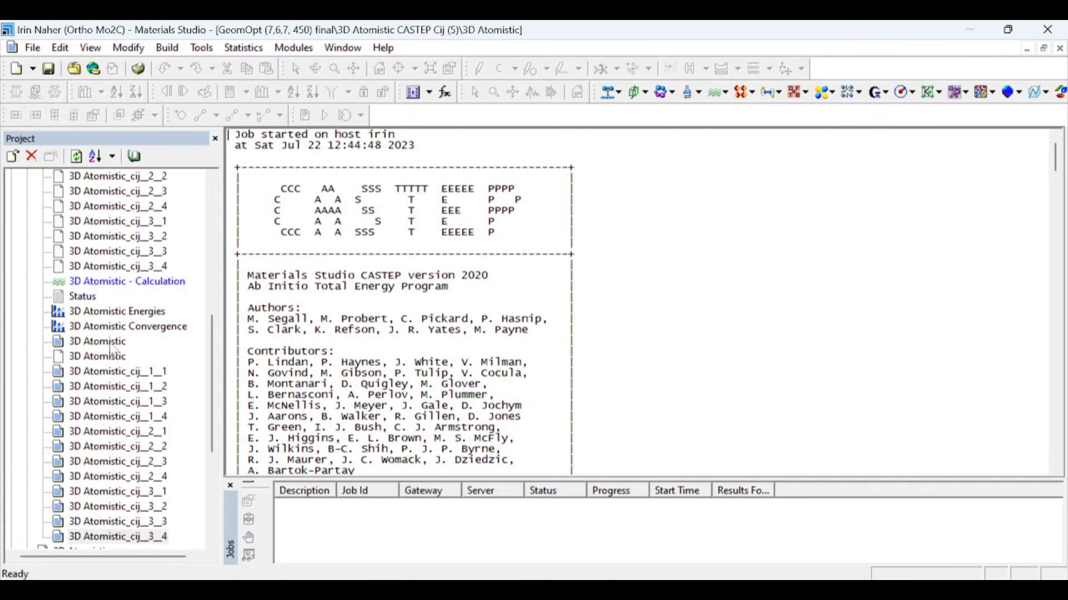
- Run CASTEP Analysis with Elastic constants on the finished Cij job's 3D Atomistic output
left_click(112, 345)
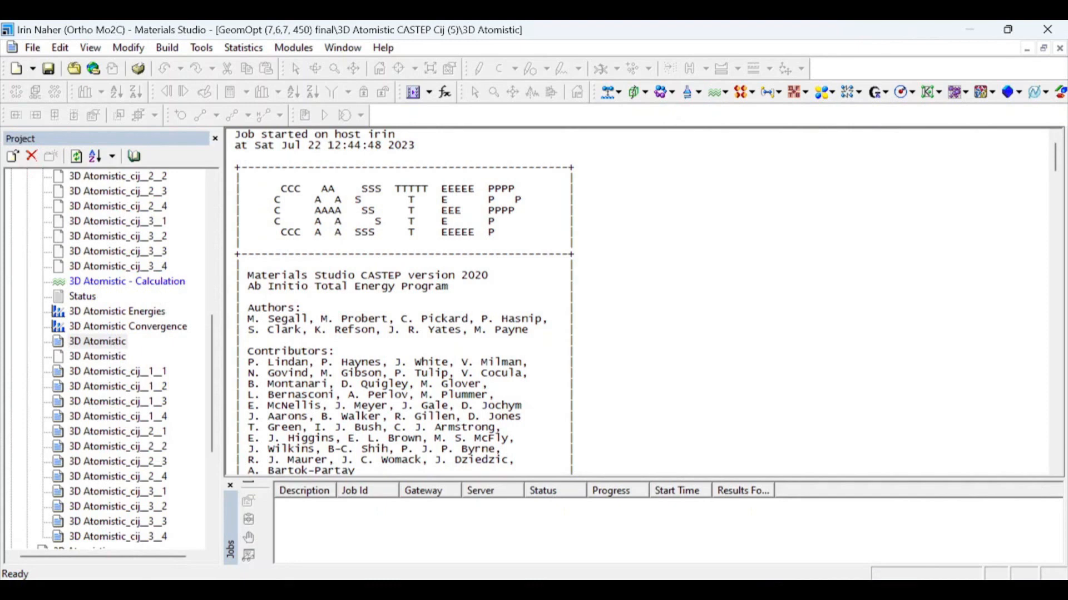
left_click(730, 92)
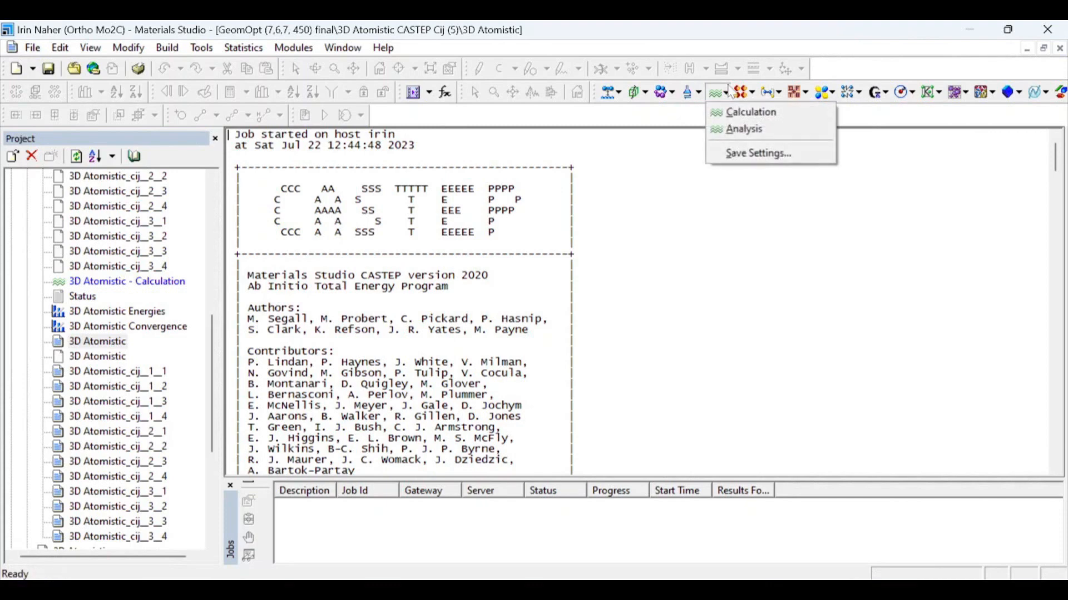
left_click(754, 134)
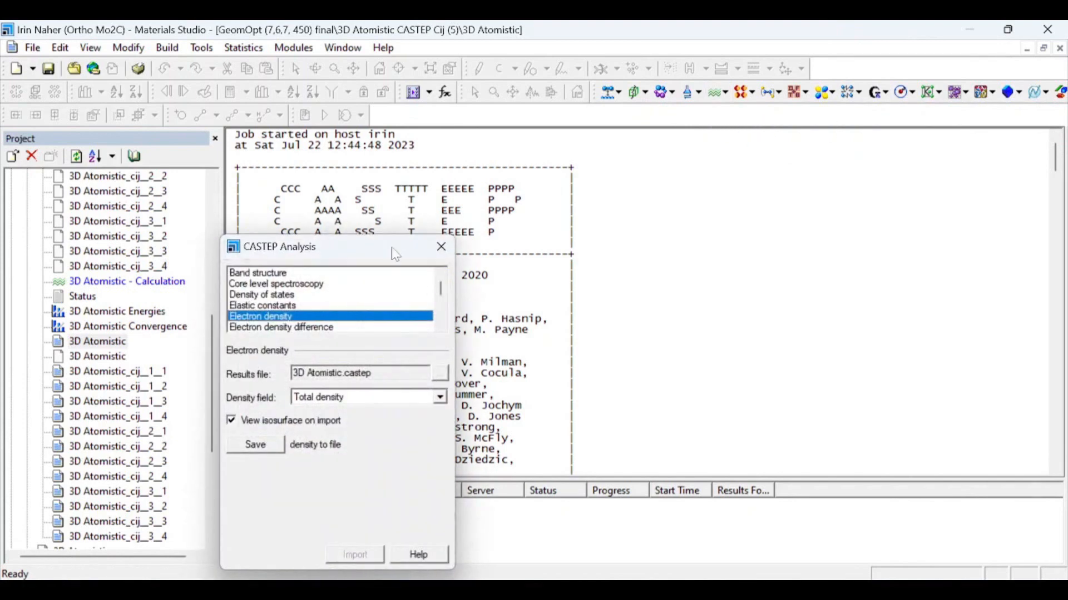
left_click(288, 301)
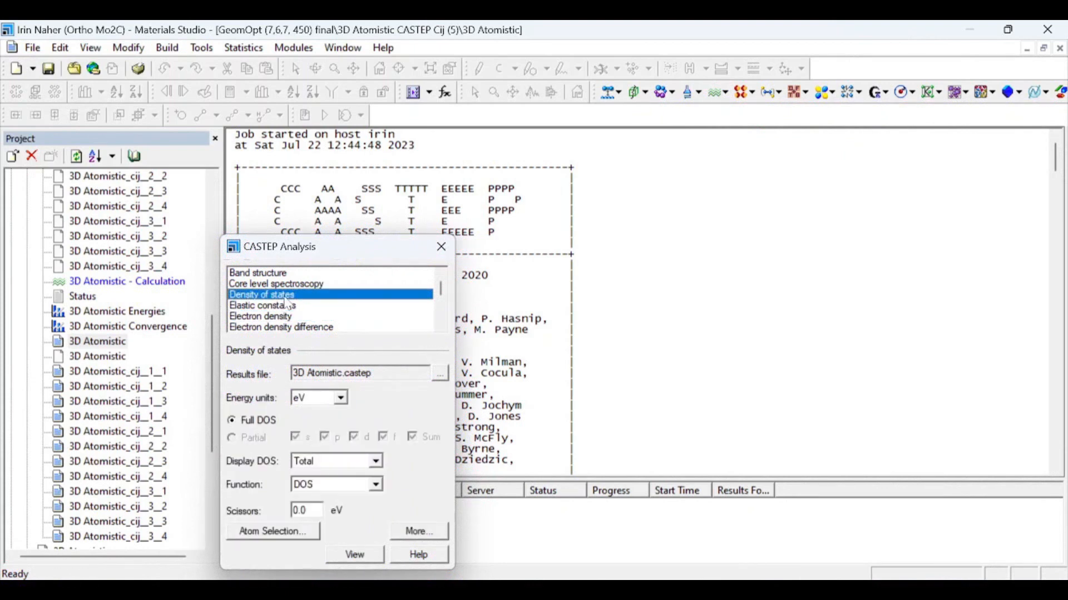
left_click(287, 310)
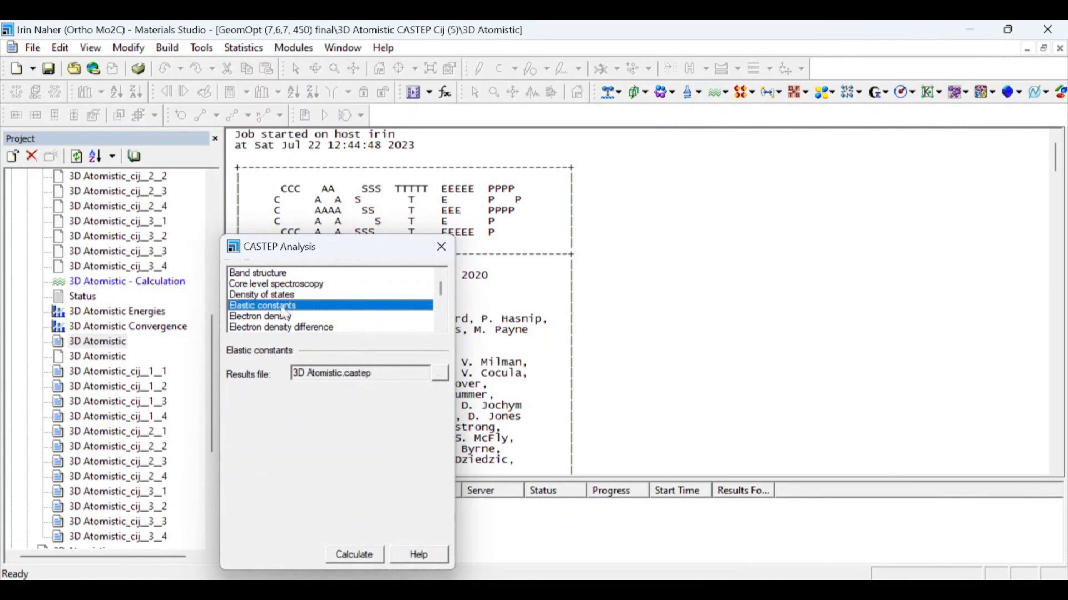
left_click(358, 555)
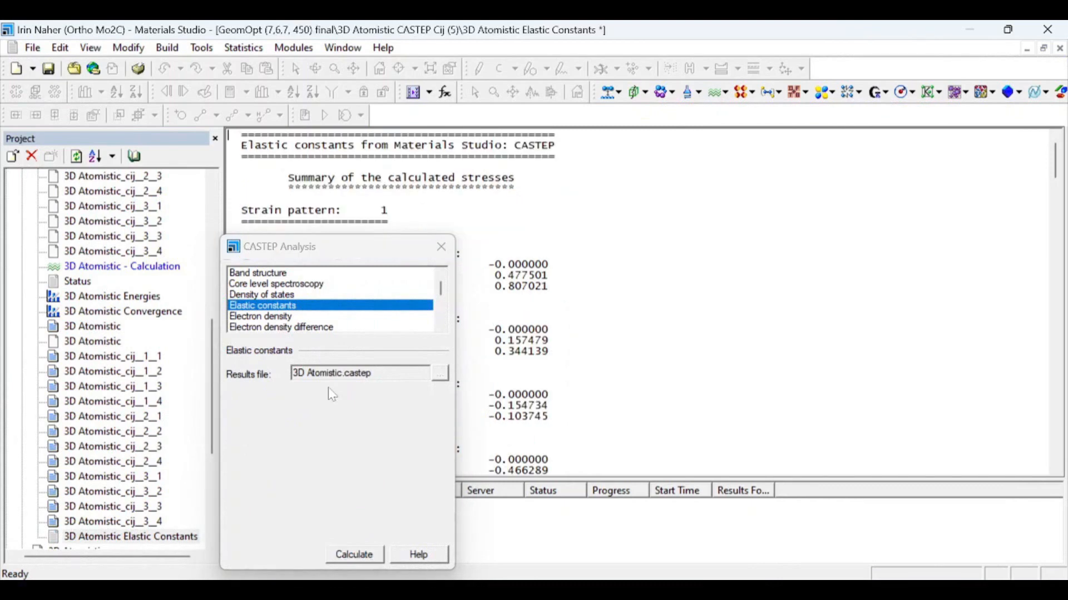
- Close the CASTEP Analysis dialog and cancel the accidental rename in the project tree
left_click(442, 248)
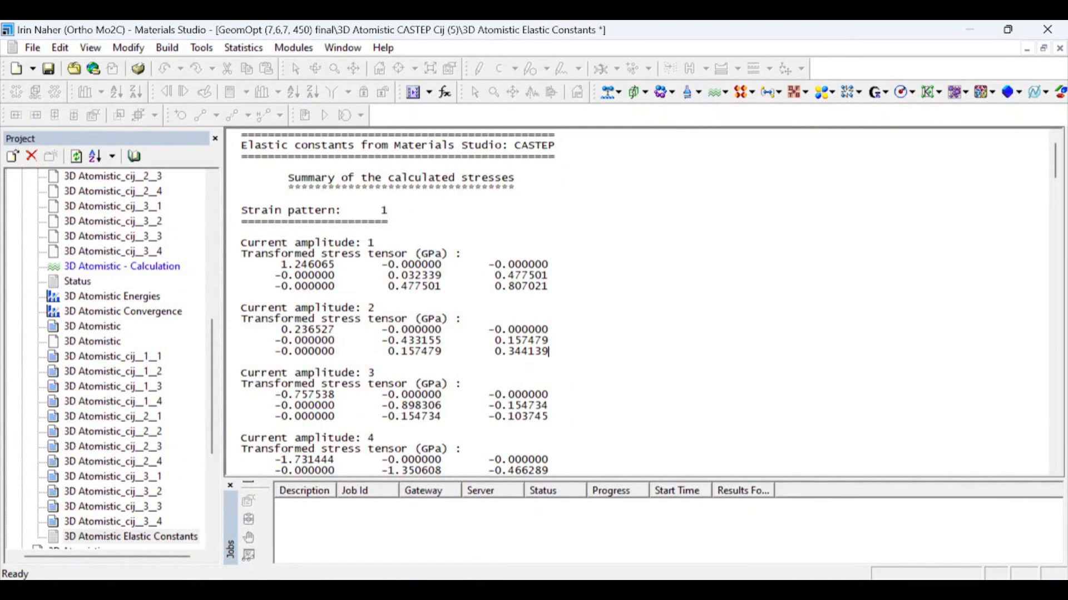
double_click(161, 537)
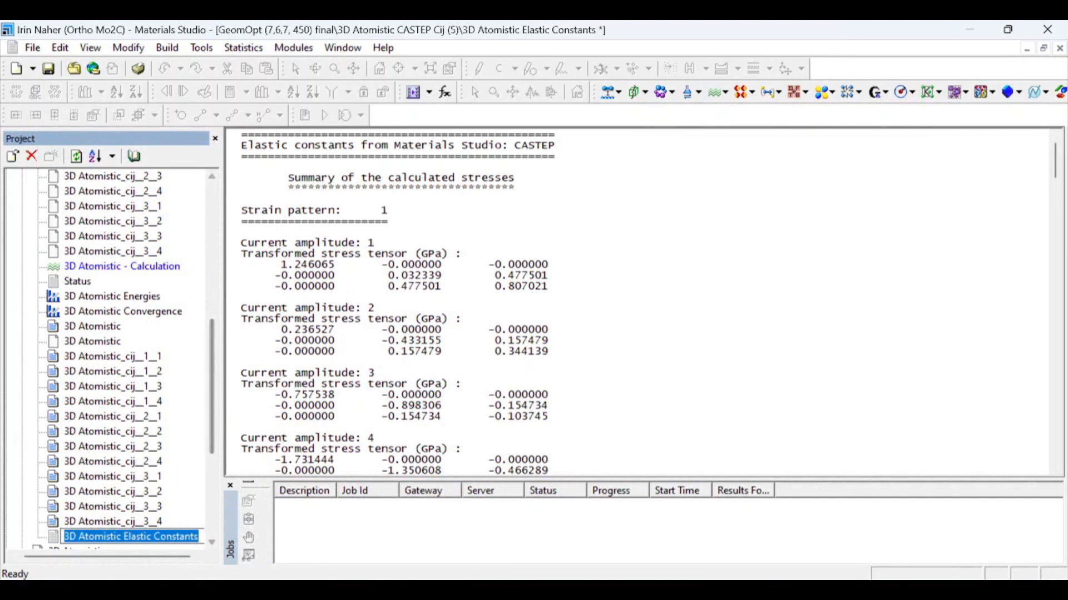
left_click(549, 287)
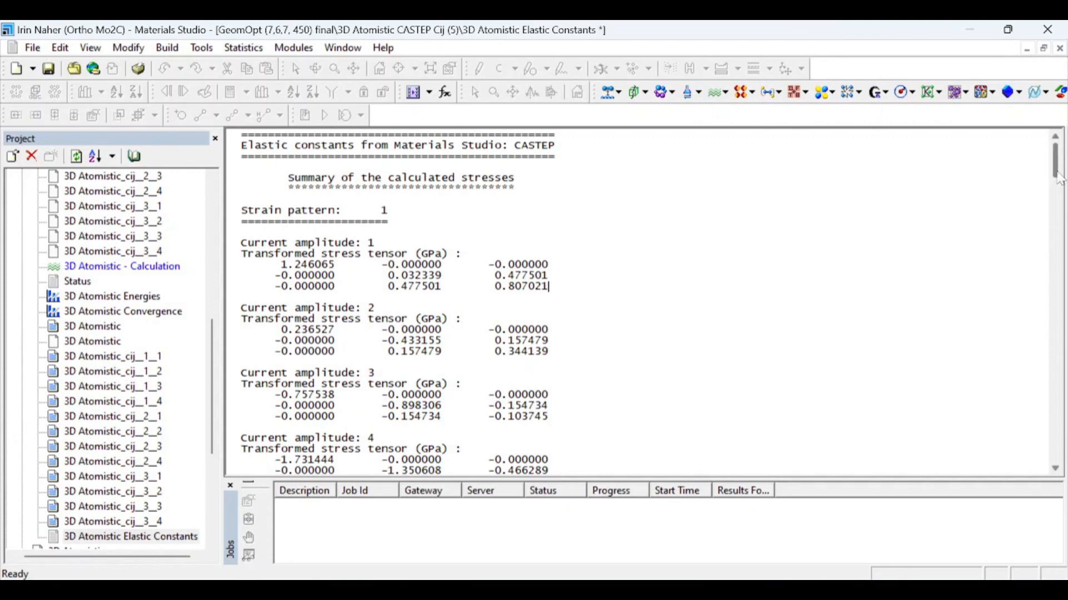
- Scroll to and highlight the elastic constants summary (C11 496.33, C22 519.59, C33 530.58 GPa)
left_click(1059, 221)
left_click_drag(1062, 221, 1062, 414)
left_click_drag(236, 171, 230, 289)
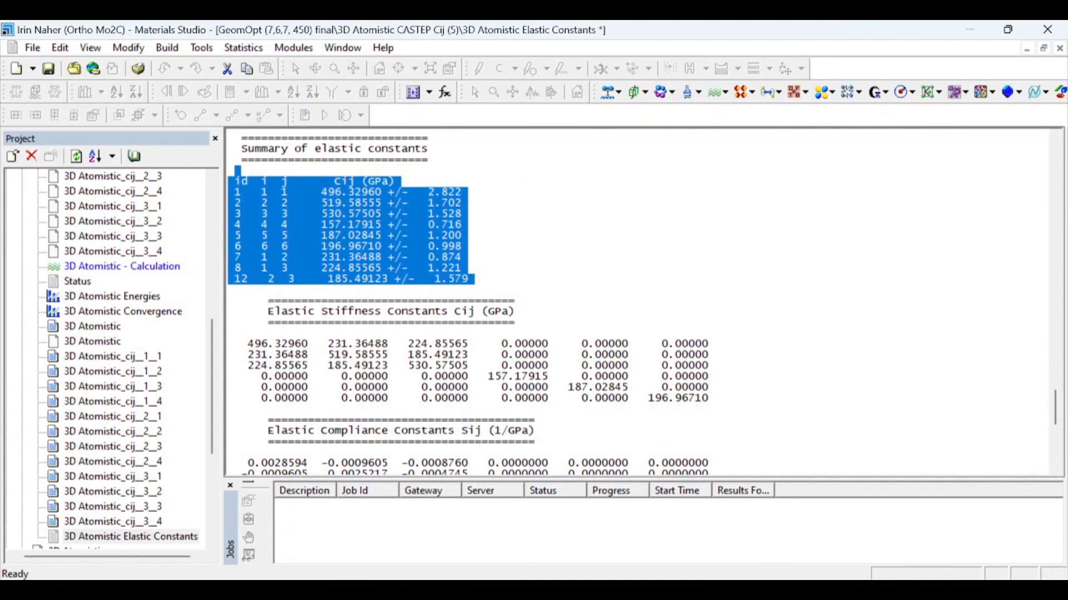
- Highlight the Cij stiffness matrix, then scroll to the bulk modulus and polycrystalline Hill values
left_click_drag(238, 334, 230, 432)
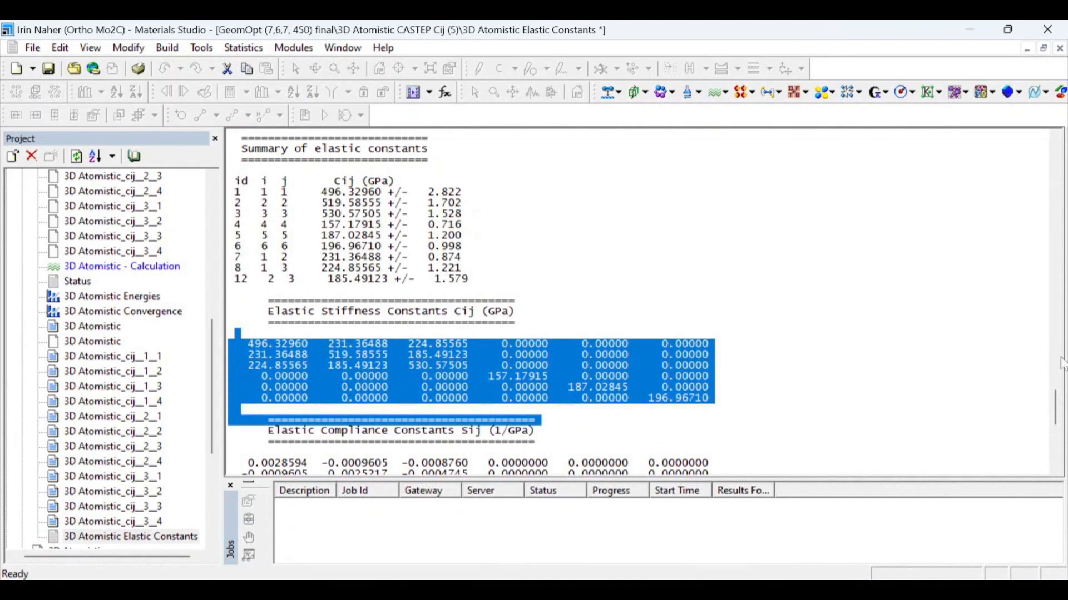
left_click_drag(1055, 410, 1054, 422)
left_click_drag(281, 319, 454, 319)
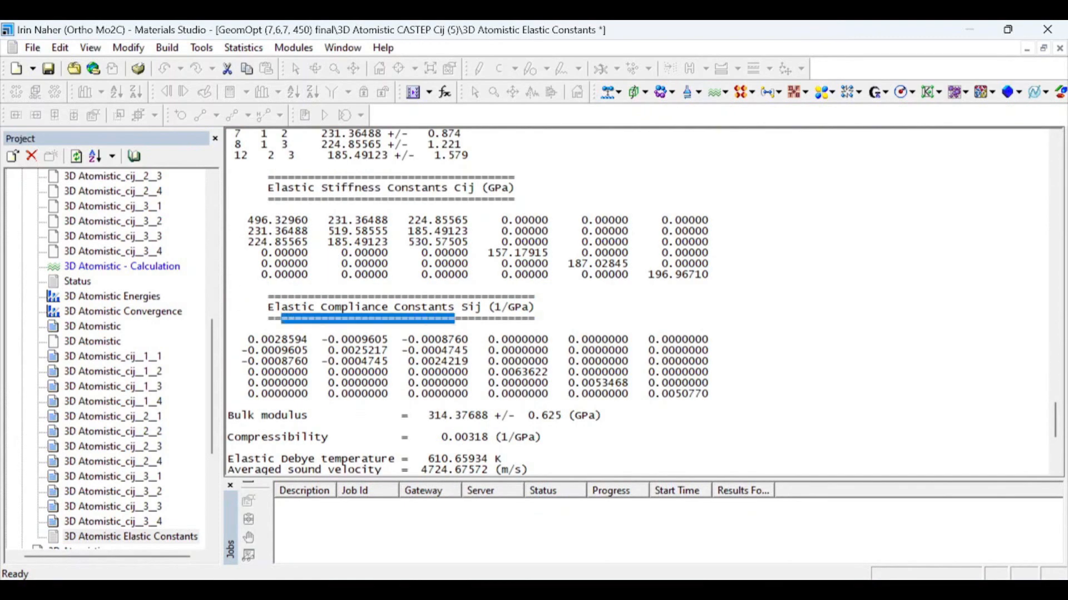
left_click_drag(1056, 433, 1058, 453)
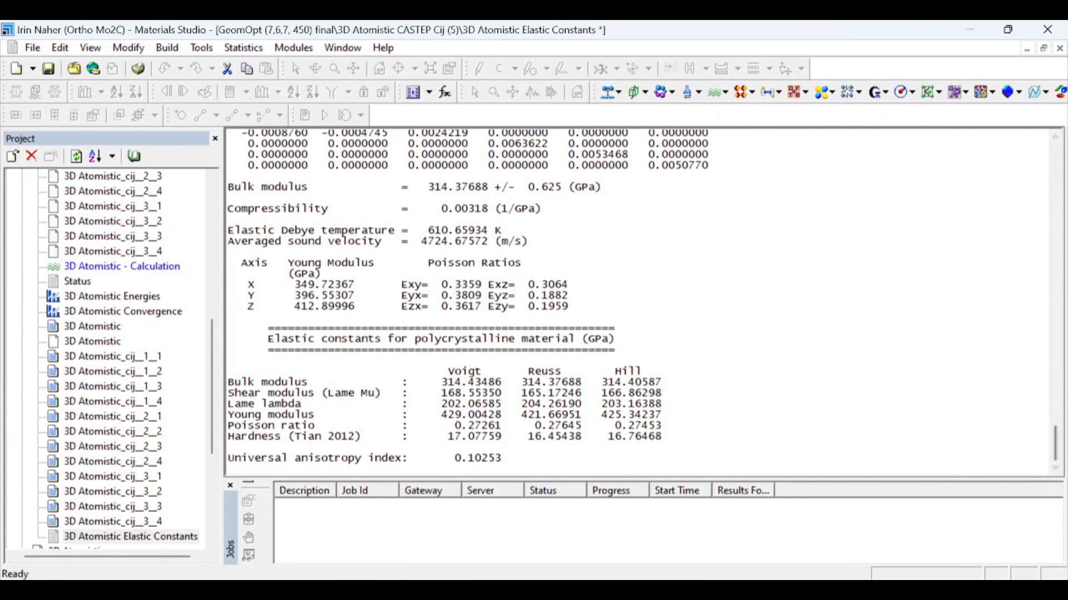
left_click_drag(228, 393, 268, 416)
mouse_move(1060, 450)
left_mouse_down()
mouse_move(1060, 423)
mouse_move(1060, 451)
left_mouse_up()
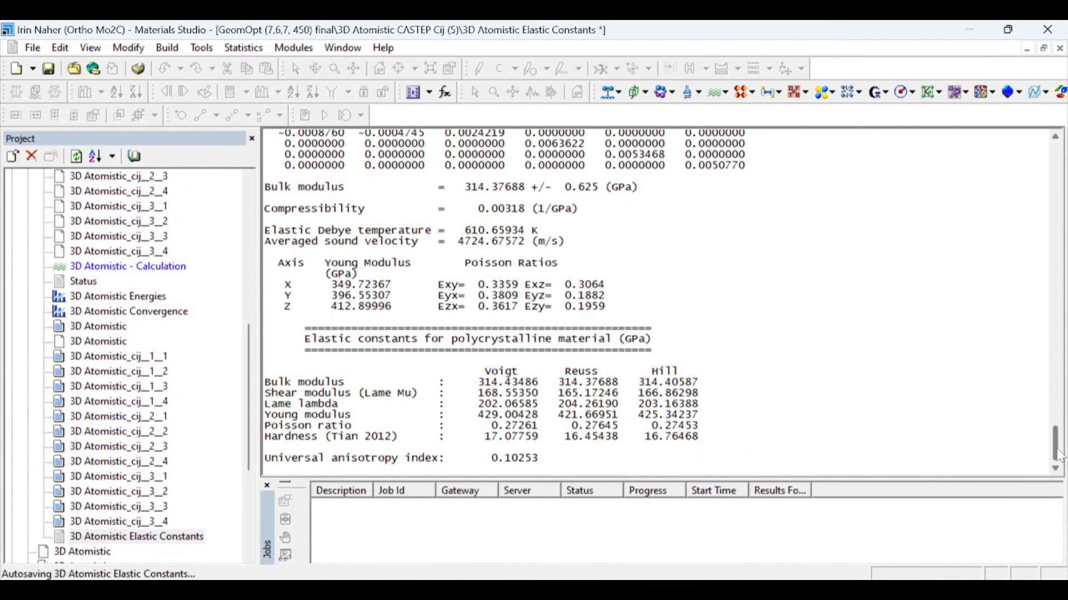